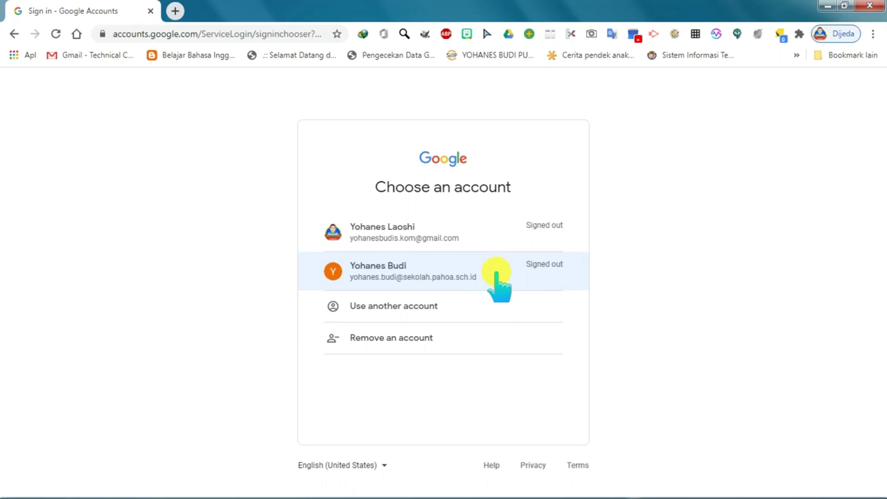
Pick the school account and submit its password to sign in.
left_click(456, 272)
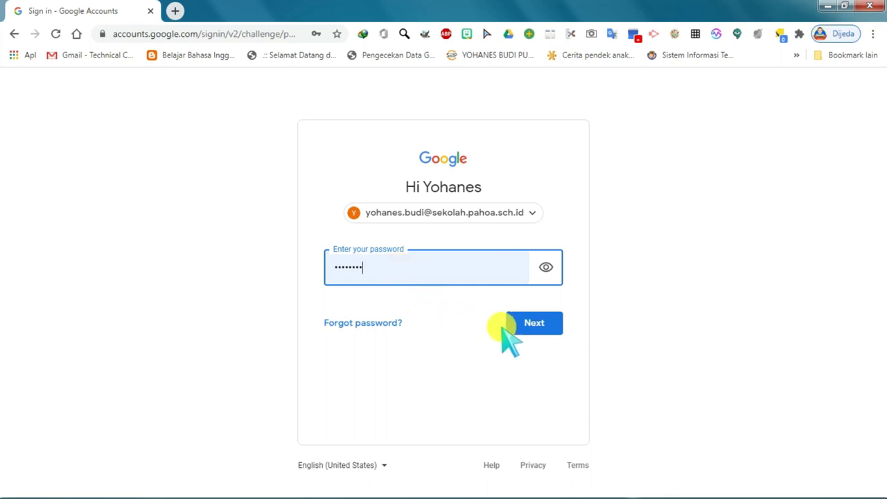
left_click(534, 325)
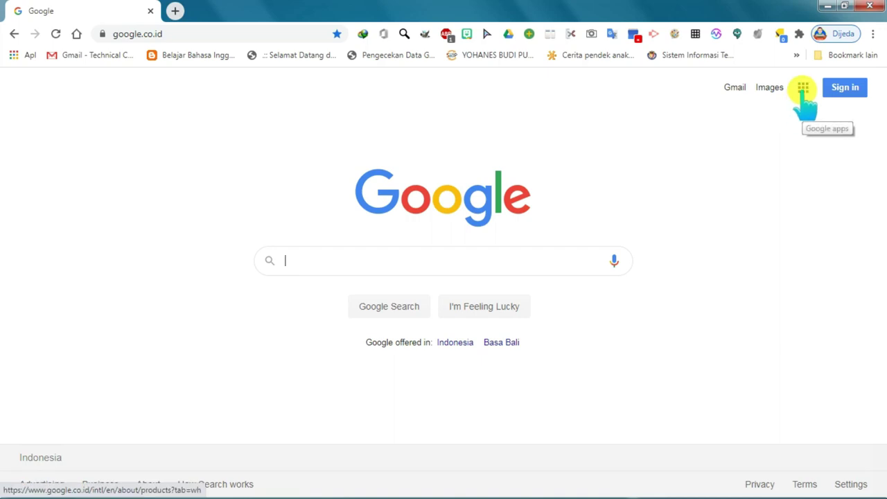
Open Google Drive from the Google apps list.
left_click(802, 88)
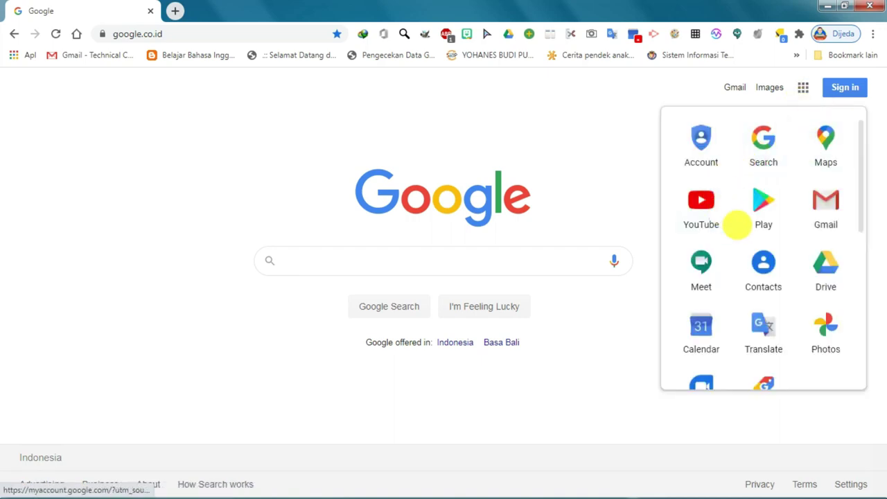
scroll(800, 223, "down", 3)
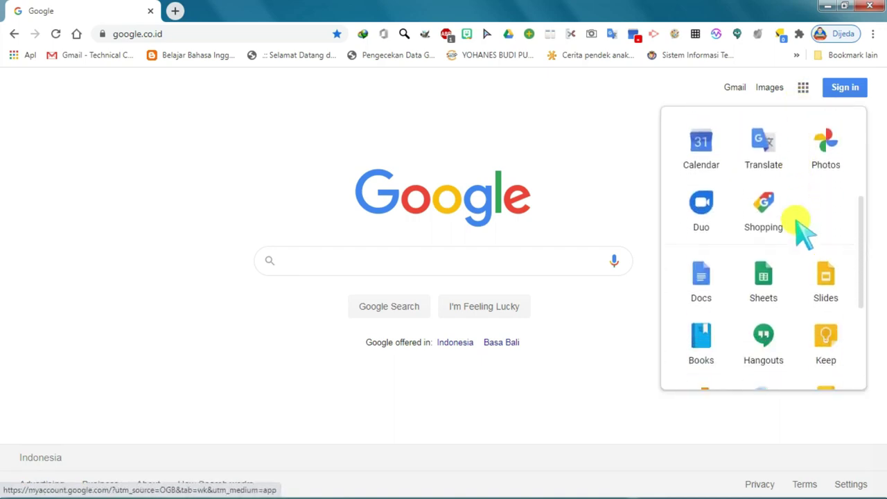
scroll(804, 232, "down", 1)
scroll(804, 233, "down", 1)
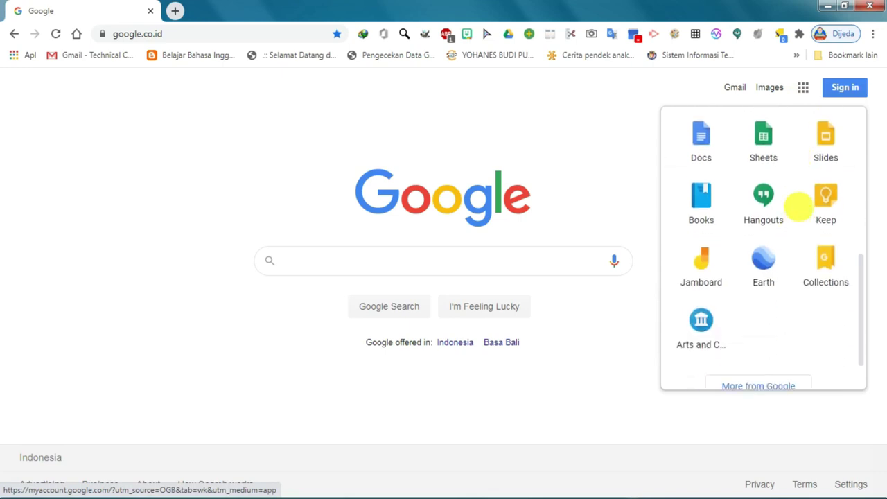
scroll(769, 255, "up", 3)
scroll(776, 249, "up", 2)
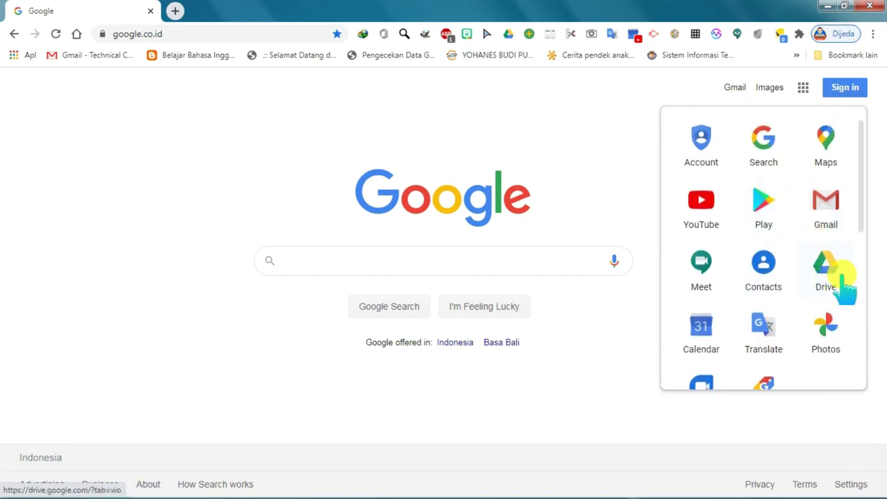
left_click(832, 271)
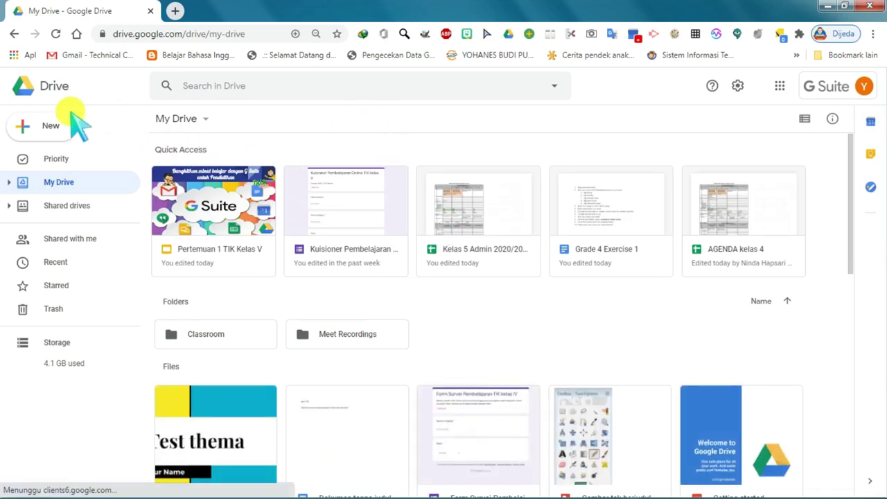
Create a My Drive folder named '5.1-<teacher's name>-28 TP.2020-2021'.
left_click(46, 129)
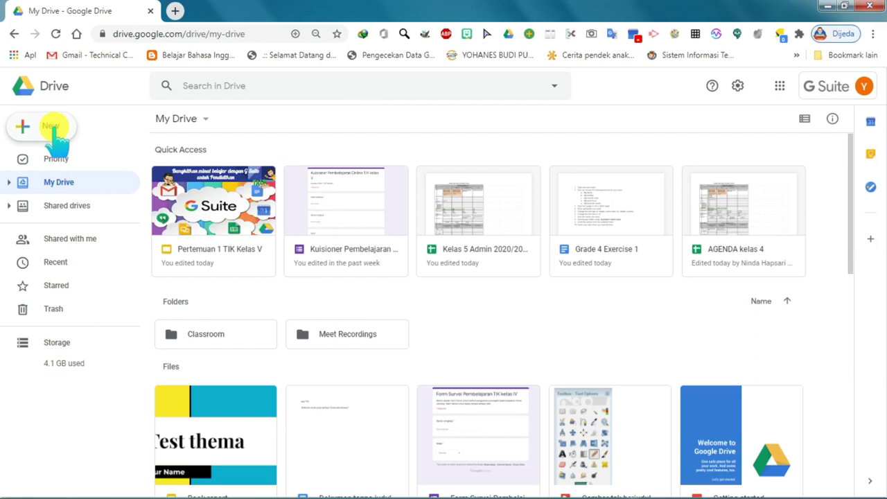
left_click(54, 127)
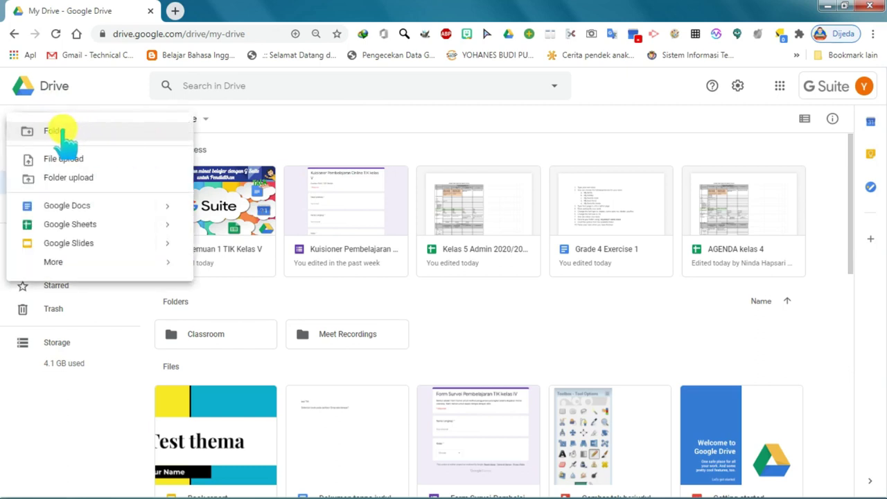
left_click(66, 133)
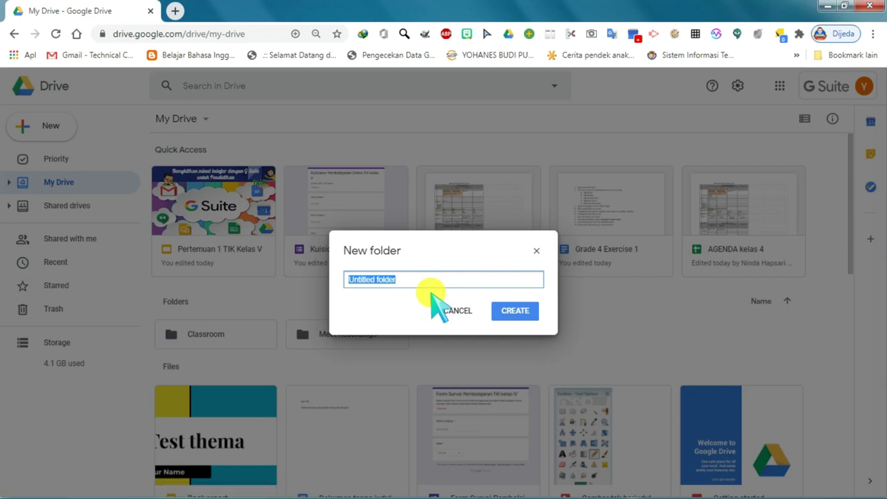
type("5.1")
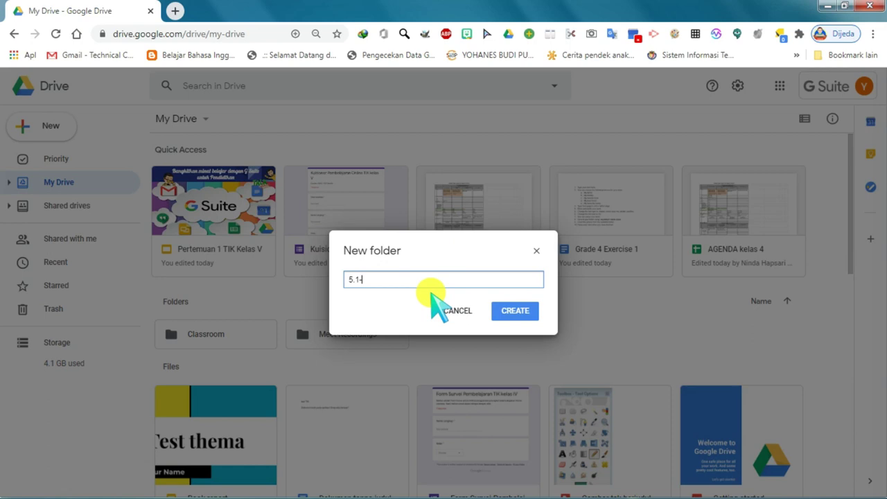
type("-Yohanes laoshi-28")
type("TP.2020")
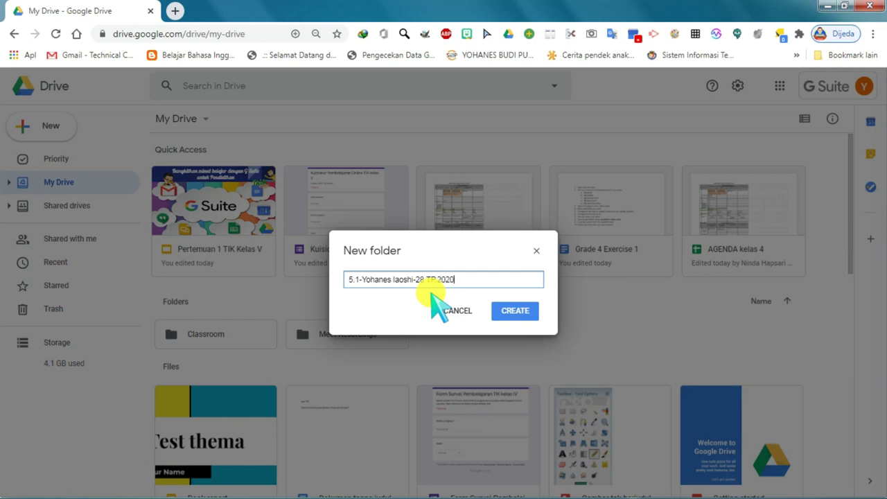
type("-2021")
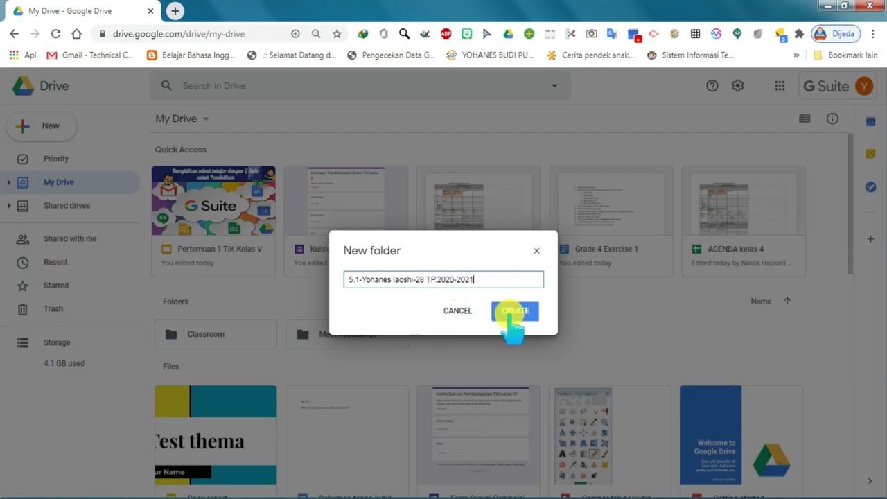
left_click(513, 312)
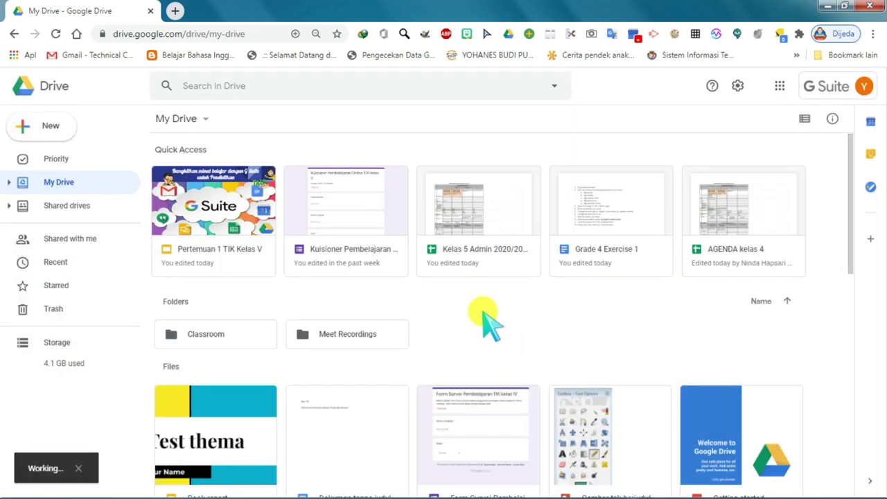
Open the new class folder and cancel the file upload, leaving it empty.
double_click(229, 280)
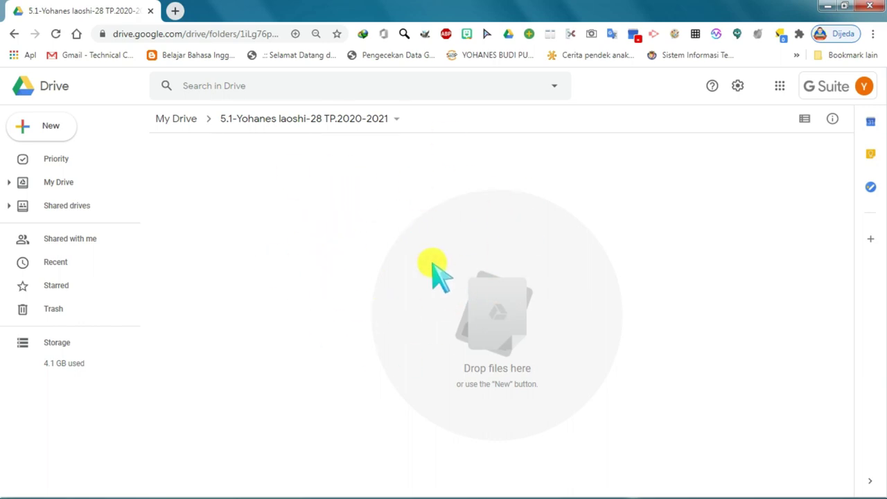
left_click(43, 132)
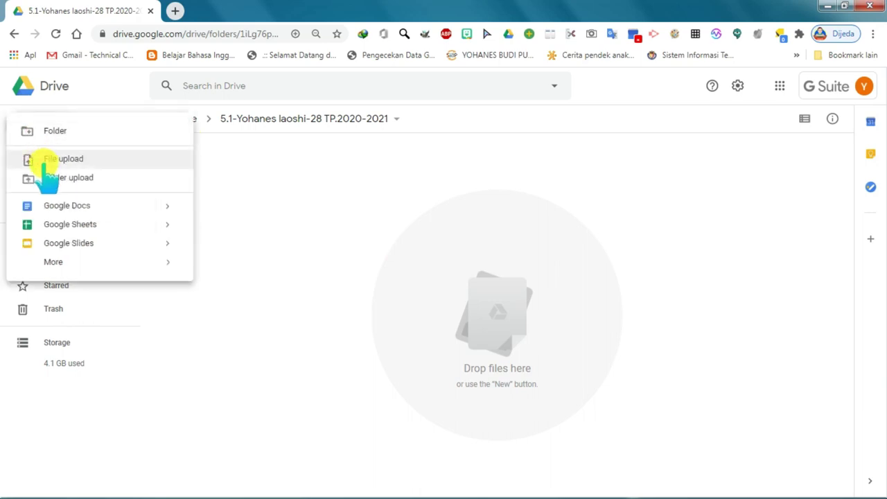
left_click(103, 164)
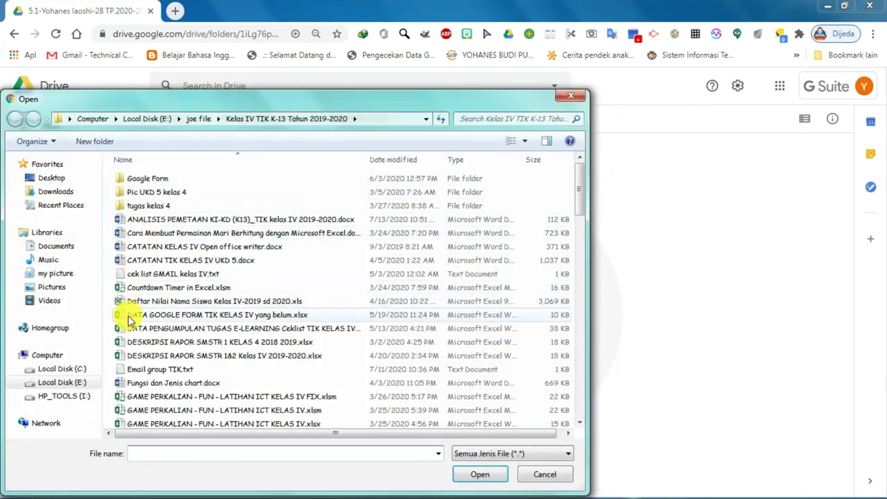
left_click(545, 474)
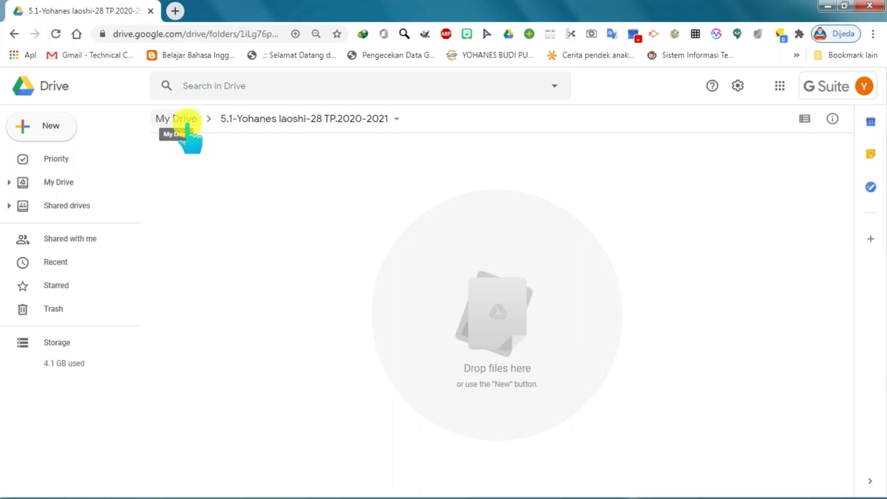
Return to My Drive and open the Share dialog for the new class folder.
left_click(182, 119)
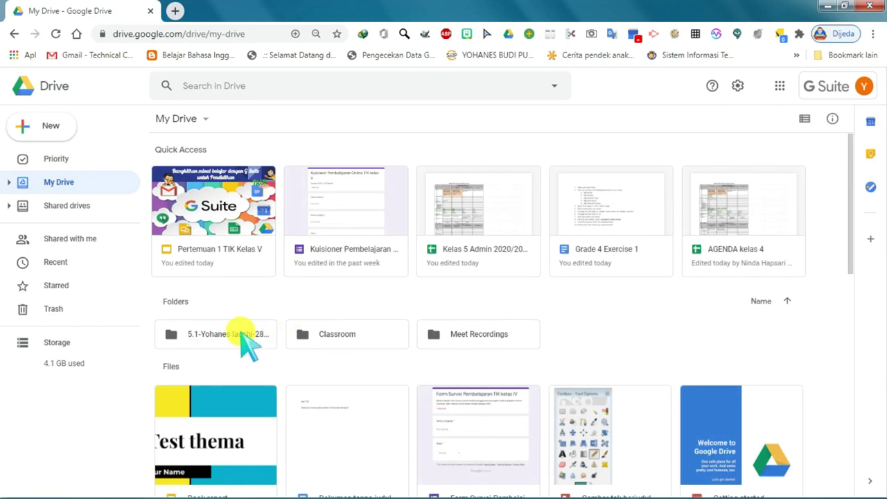
right_click(240, 334)
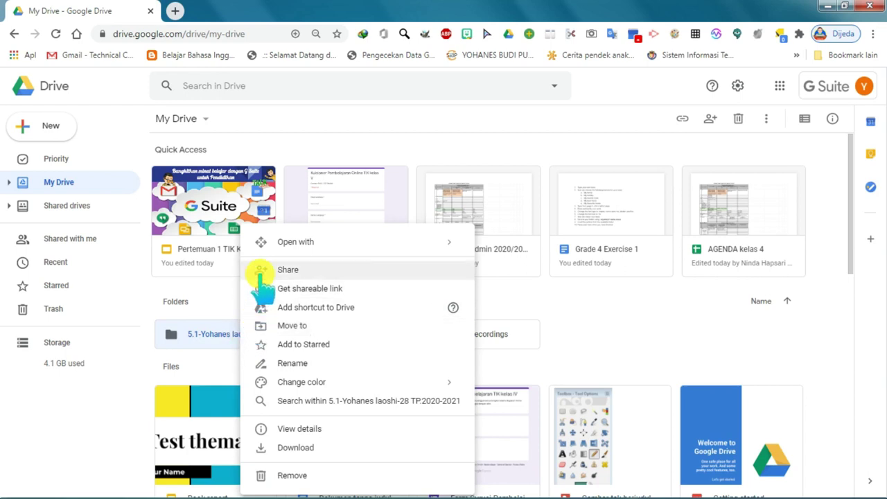
left_click(289, 271)
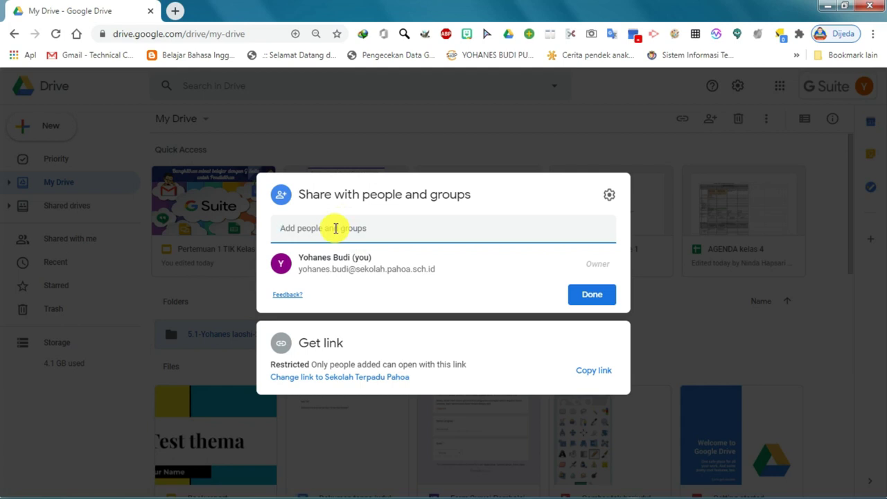
Enter the collaborator's e-mail address and select the suggested contact.
key("ctrl+v")
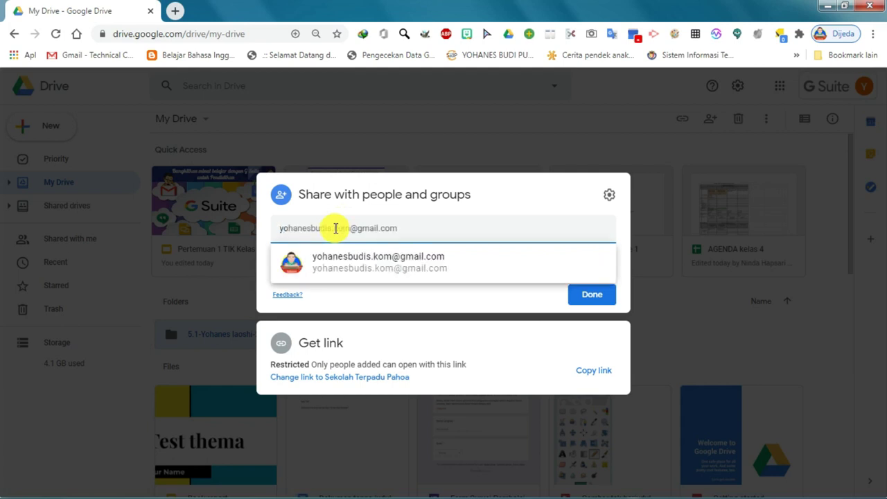
type(".")
key("Delete")
key("Delete")
key("Delete")
key("Delete")
key("Delete")
key("Delete")
key("Delete")
key("Delete")
key("Delete")
key("Delete")
key("Delete")
key("Delete")
key("Delete")
key("Delete")
key("Delete")
key("Delete")
key("Delete")
key("Delete")
key("Delete")
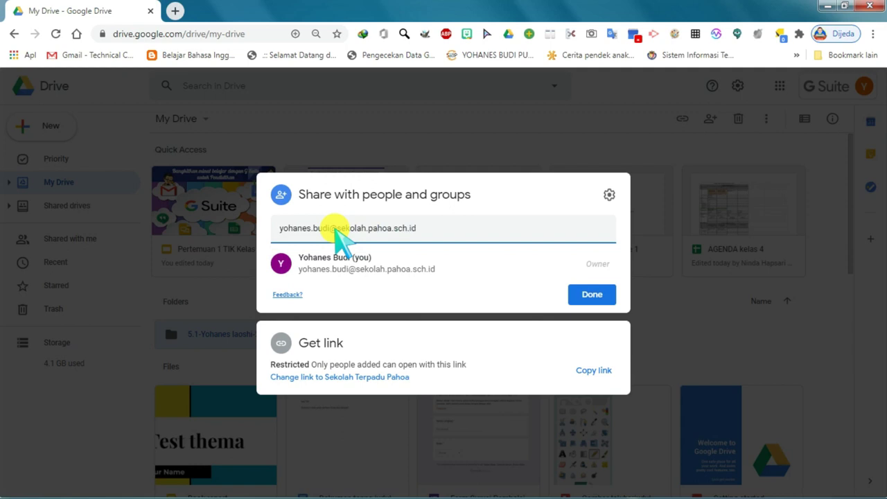
left_click(458, 267)
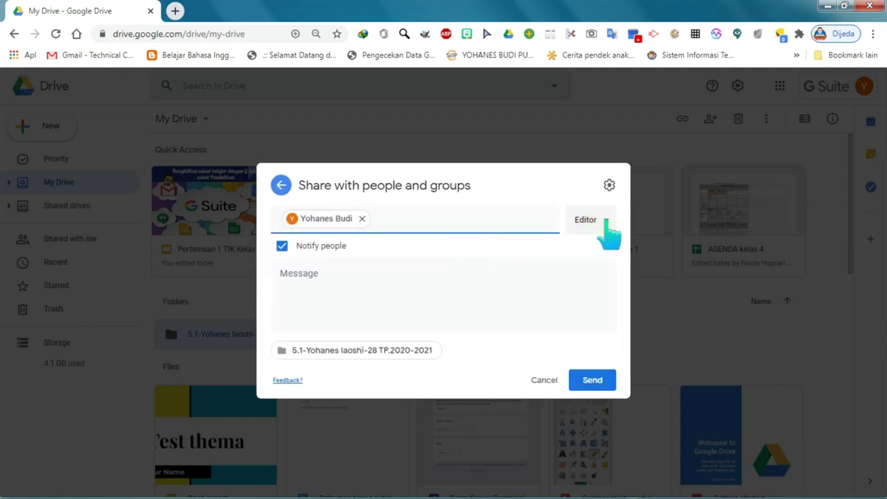
Keep Editor access, add the note 'Saya sudah share add colaborator', and send the invitation.
left_click(606, 220)
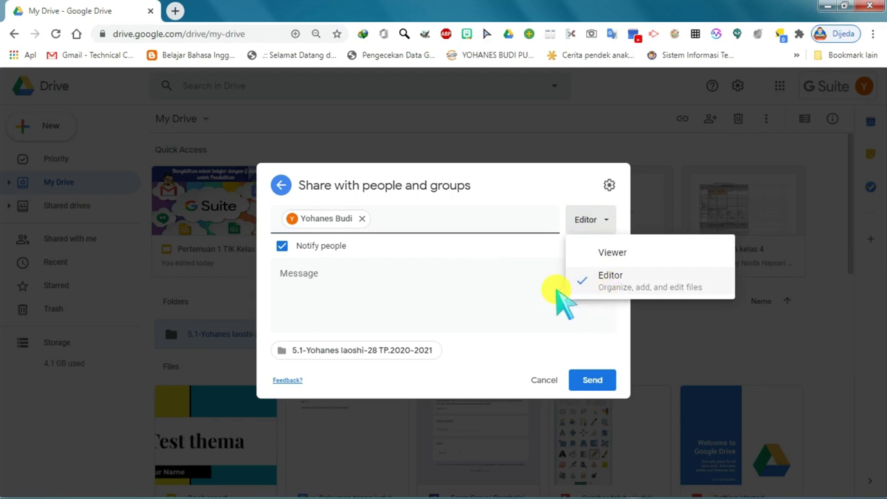
left_click(388, 281)
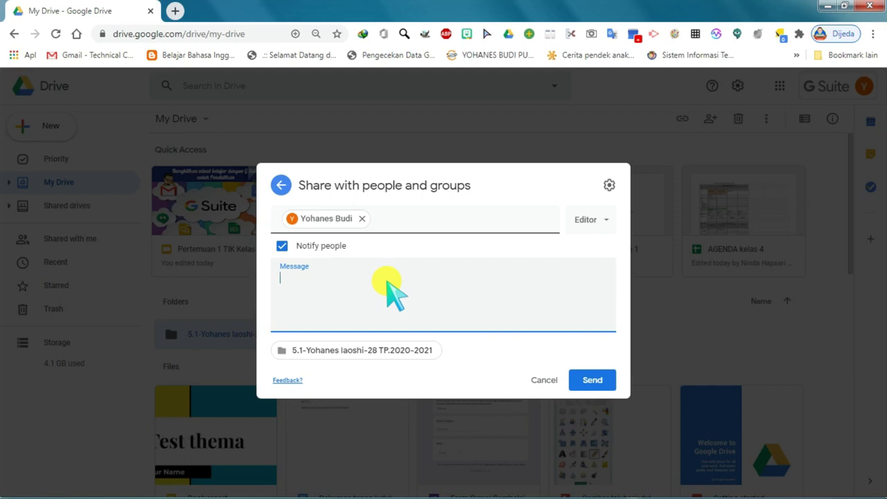
type("Saya sudah share add colaborator")
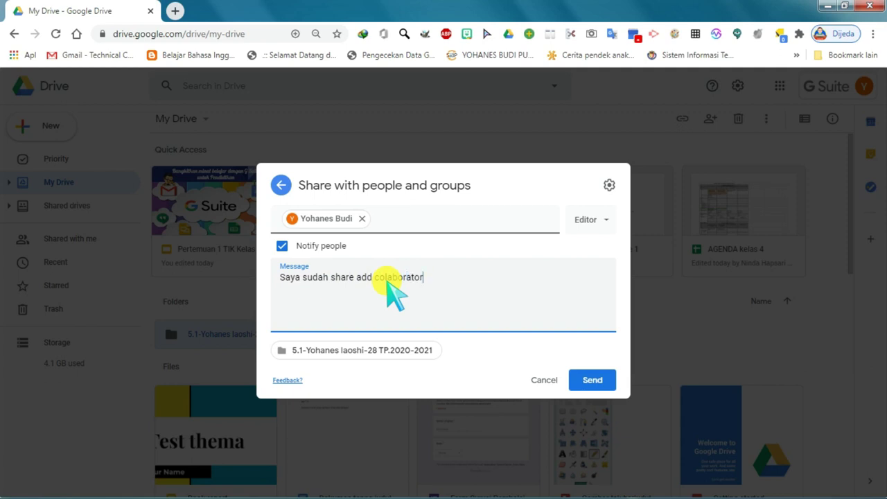
left_click(593, 381)
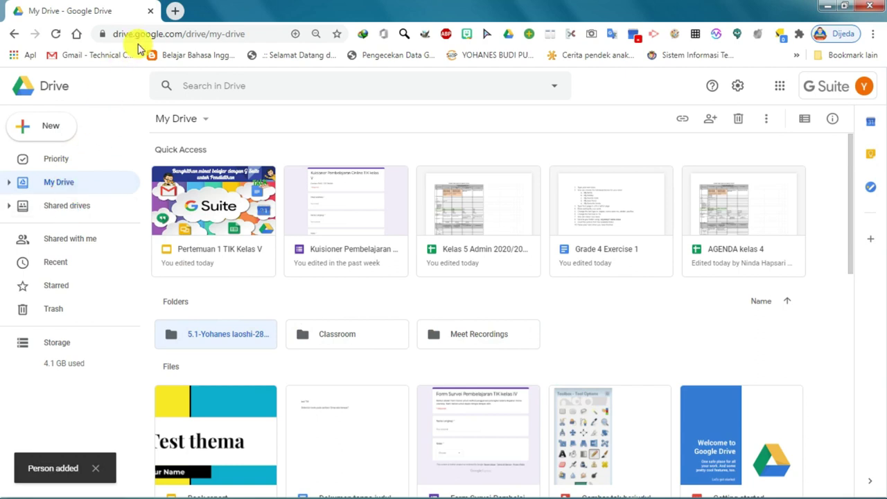
In Gmail, open the folder's collaboration invitation and follow its link to the shared folder.
left_click(175, 11)
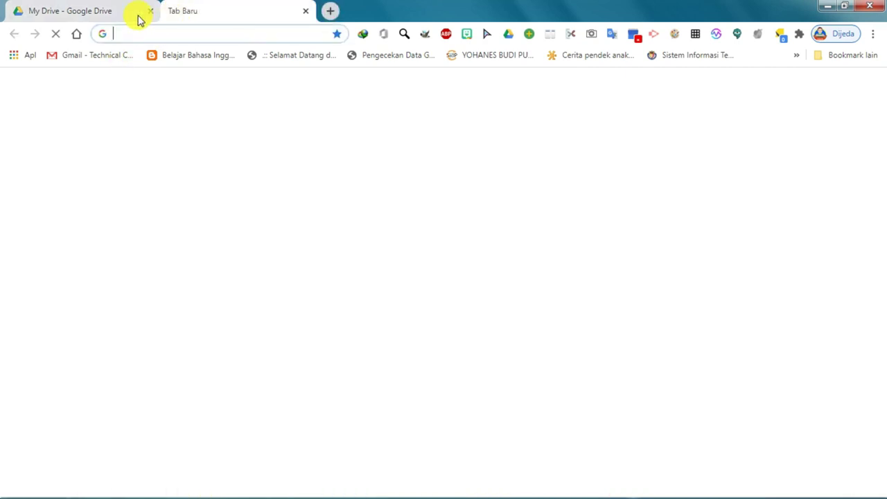
left_click(100, 11)
left_click(780, 86)
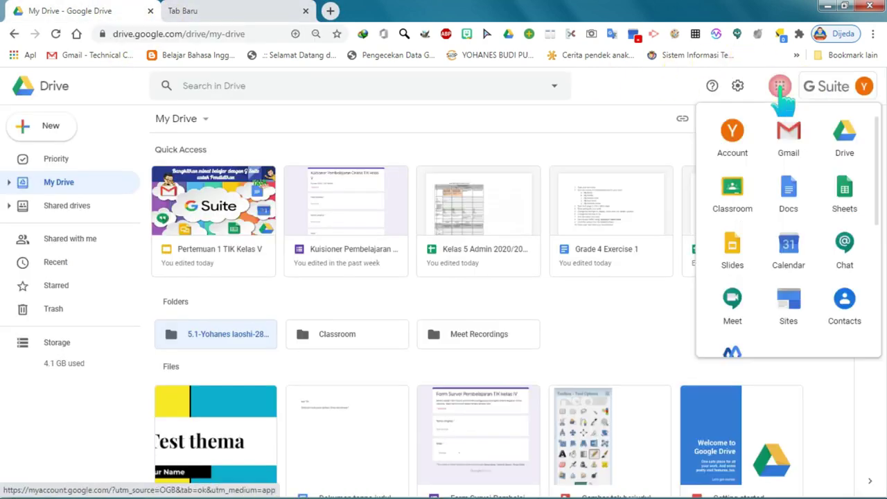
left_click(788, 133)
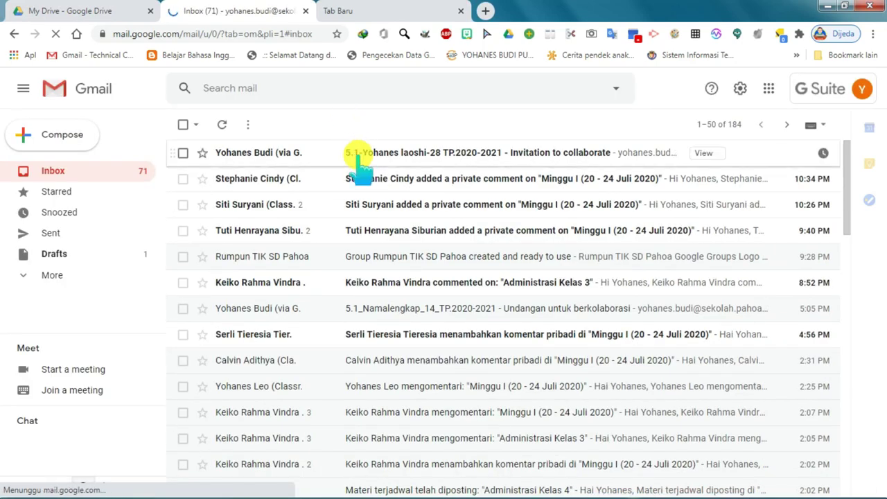
left_click(360, 161)
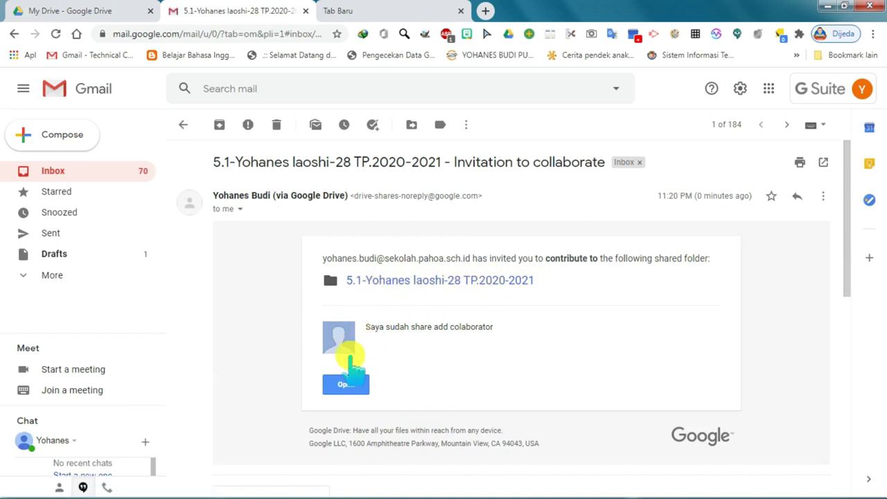
left_click(349, 386)
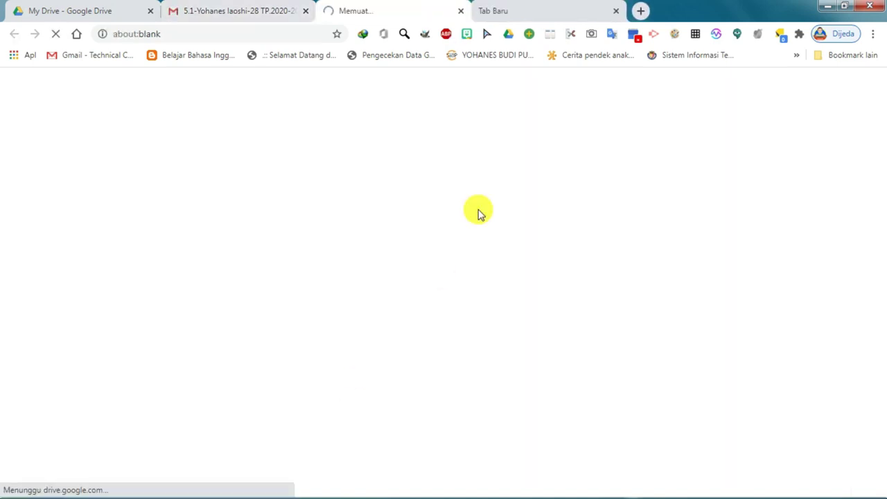